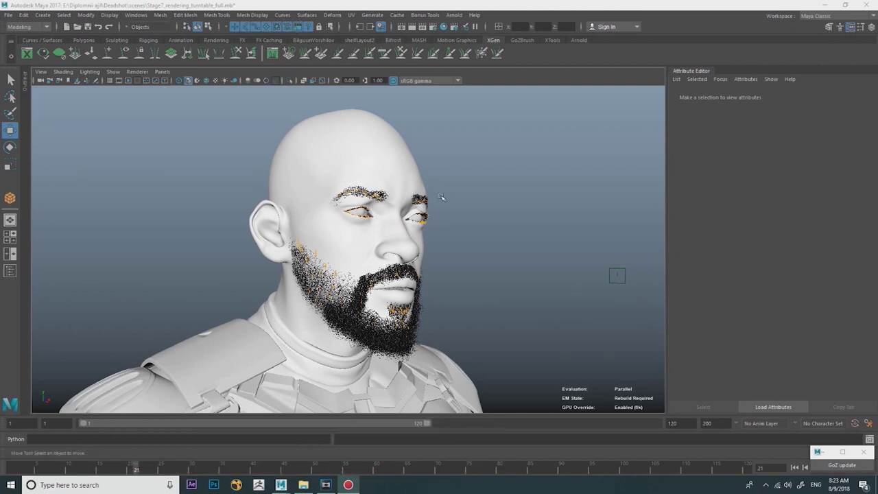
Step: Examine the character's head and facial hair, briefly selecting the head mesh to check its topology
alt+drag(446, 200, 393, 249)
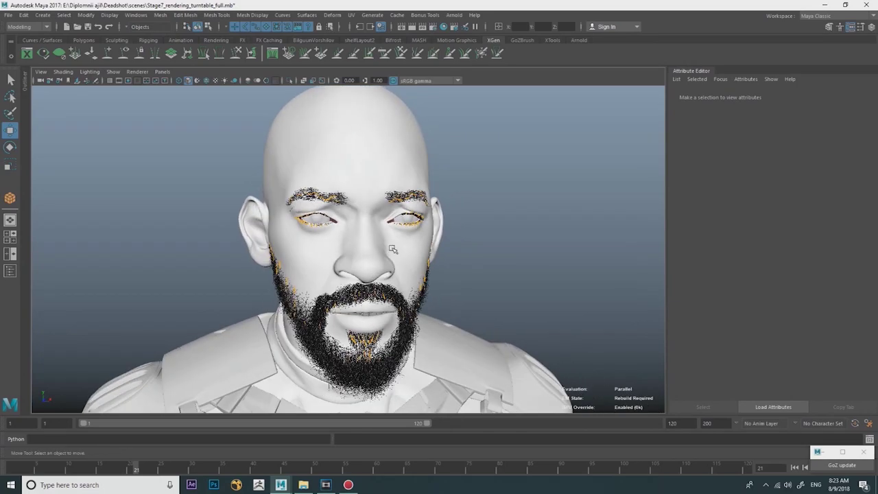
alt+drag(499, 240, 478, 236)
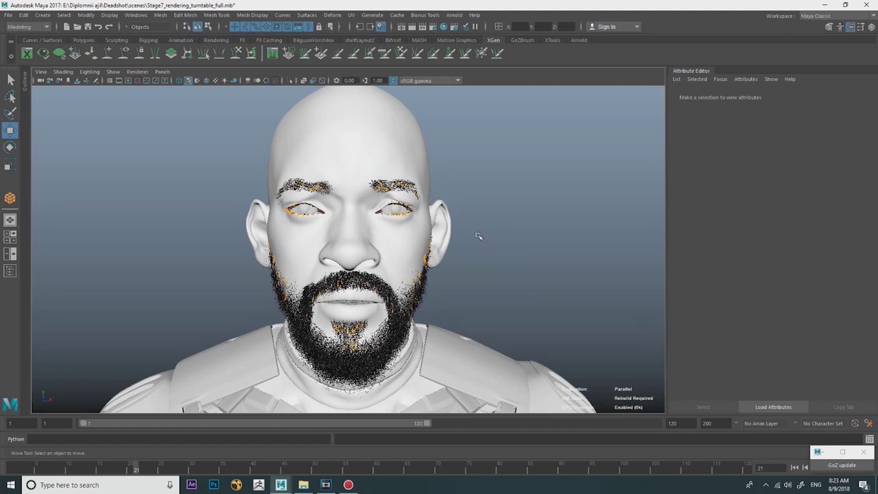
alt+drag(442, 233, 411, 227)
click(410, 228)
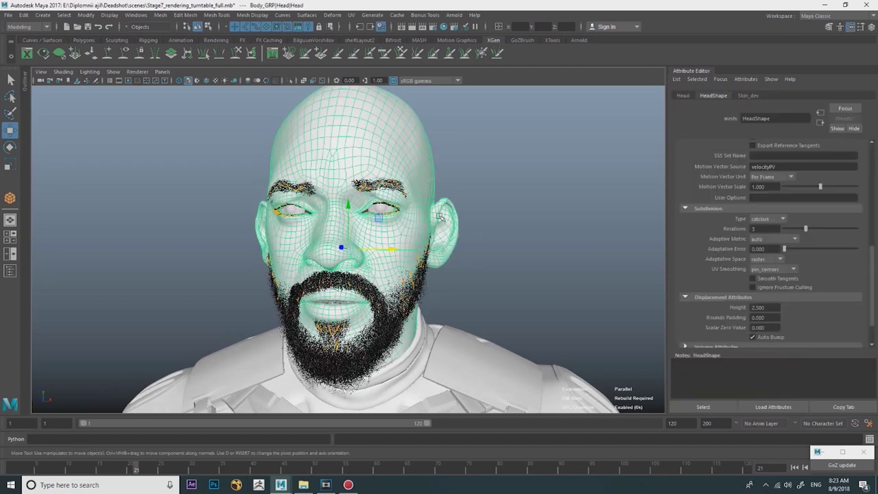
click(461, 190)
click(412, 178)
click(463, 185)
Step: Examine the full armored character in shaded display, from the front and around the side
scroll(464, 186, down, 5)
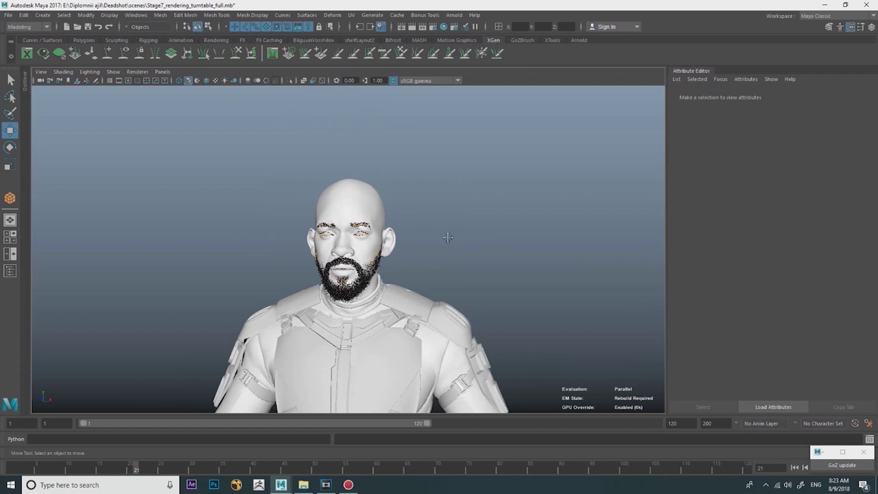
scroll(447, 238, down, 6)
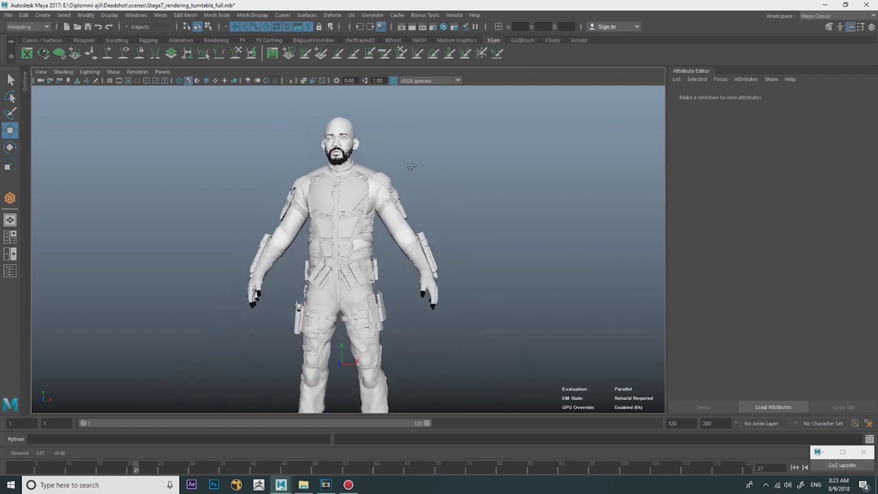
scroll(410, 166, down, 4)
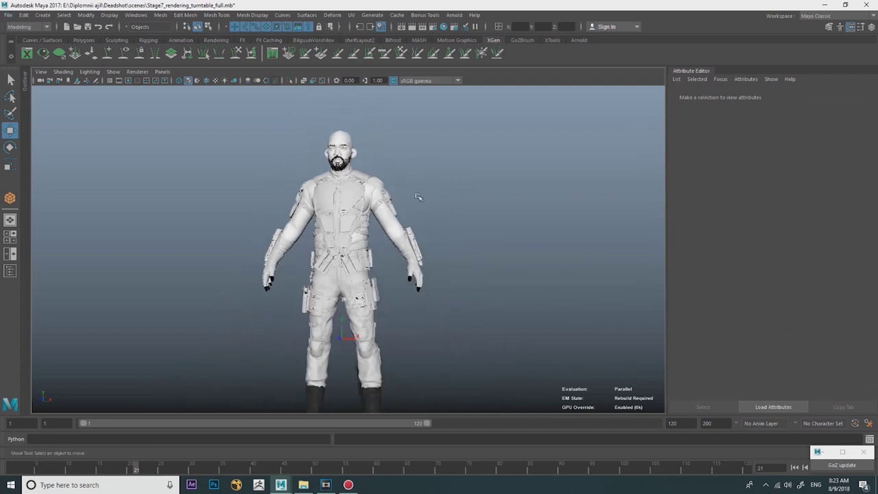
mouse_move(419, 197)
alt+middle_down()
mouse_move(418, 163)
mouse_move(410, 181)
alt+middle_up()
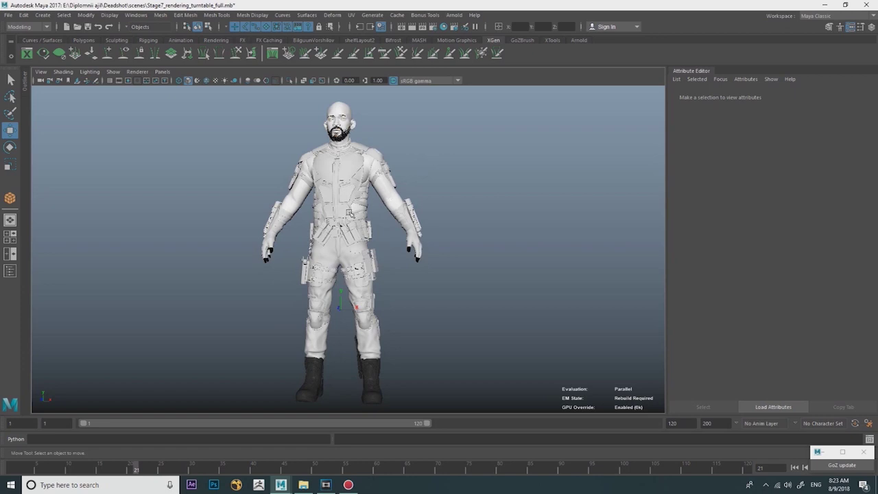
alt+drag(349, 213, 654, 212)
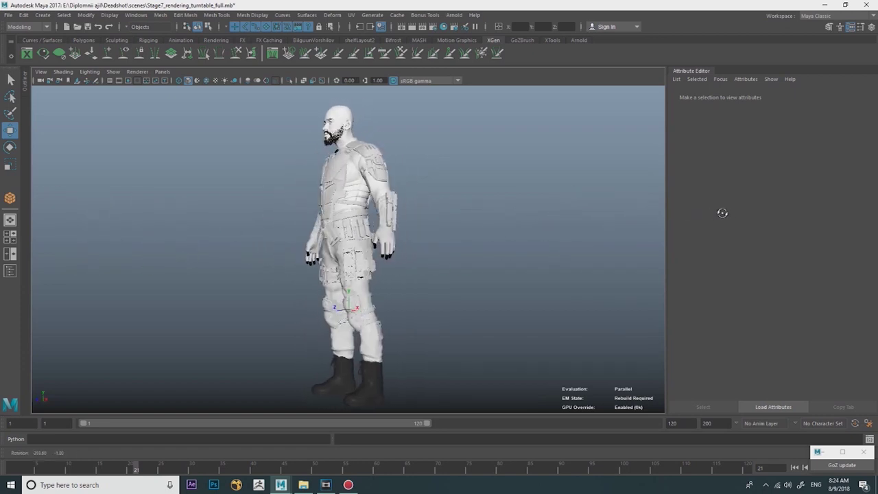
click(349, 111)
click(378, 132)
alt+middle_drag(384, 168, 404, 195)
scroll(349, 199, up, 7)
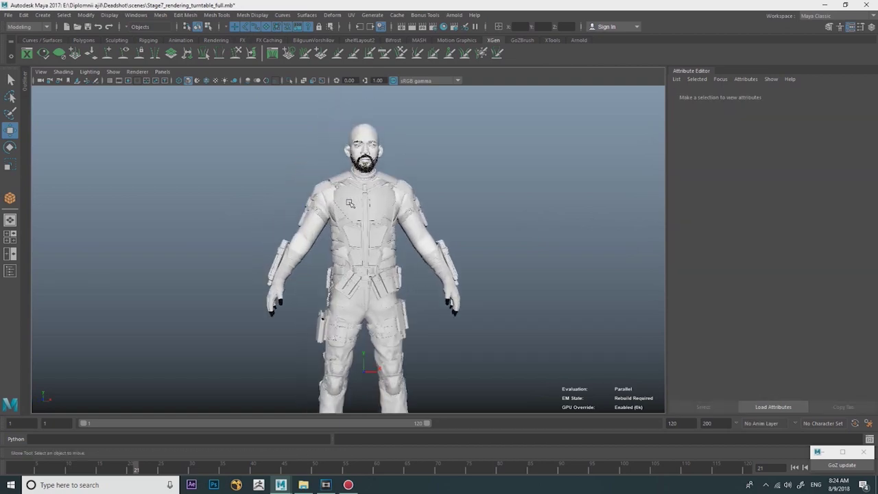
alt+middle_drag(350, 199, 352, 300)
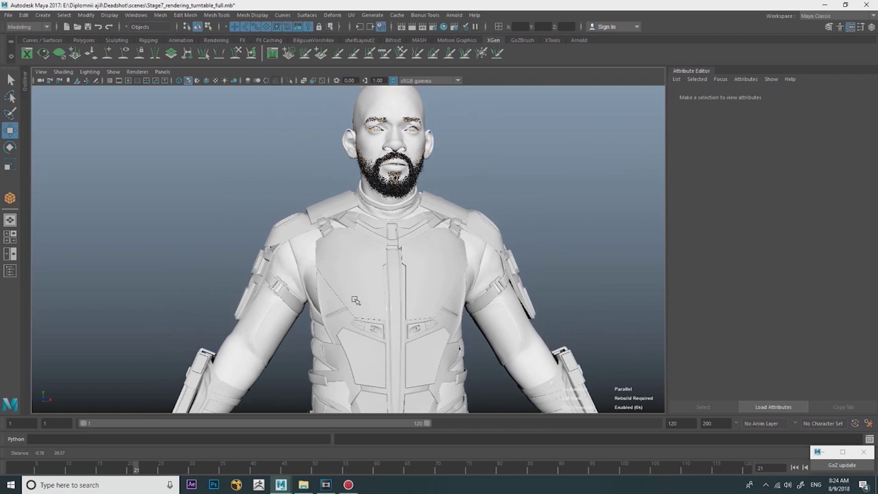
scroll(351, 292, up, 4)
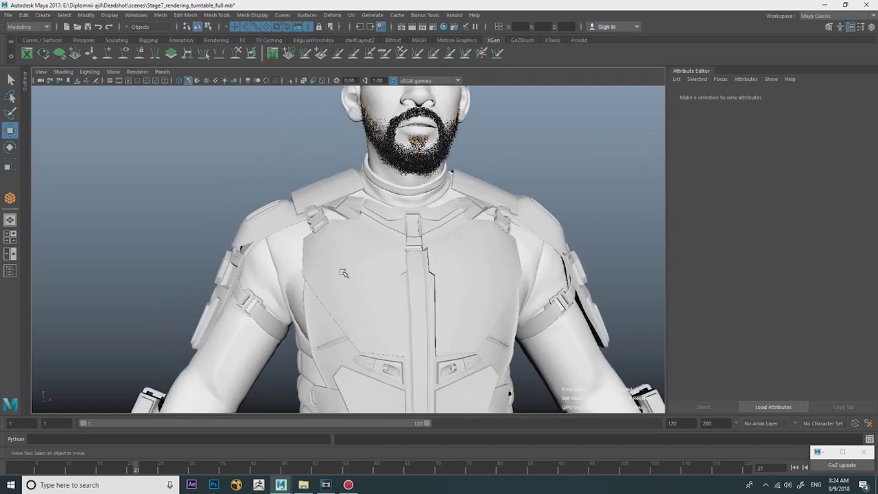
Step: Display the wireframe over the shaded model and examine the topology of the torso and arms
click(345, 272)
click(278, 115)
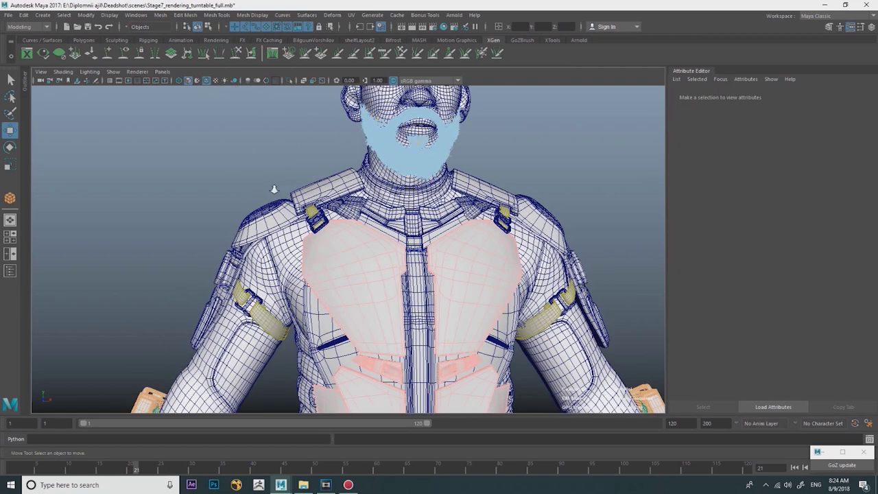
scroll(273, 190, down, 2)
mouse_move(246, 221)
alt+mouse_down()
mouse_move(355, 244)
mouse_move(504, 226)
mouse_move(646, 237)
mouse_move(656, 248)
alt+mouse_up()
scroll(419, 298, down, 4)
alt+middle_drag(419, 298, 386, 189)
alt+middle_drag(376, 151, 378, 109)
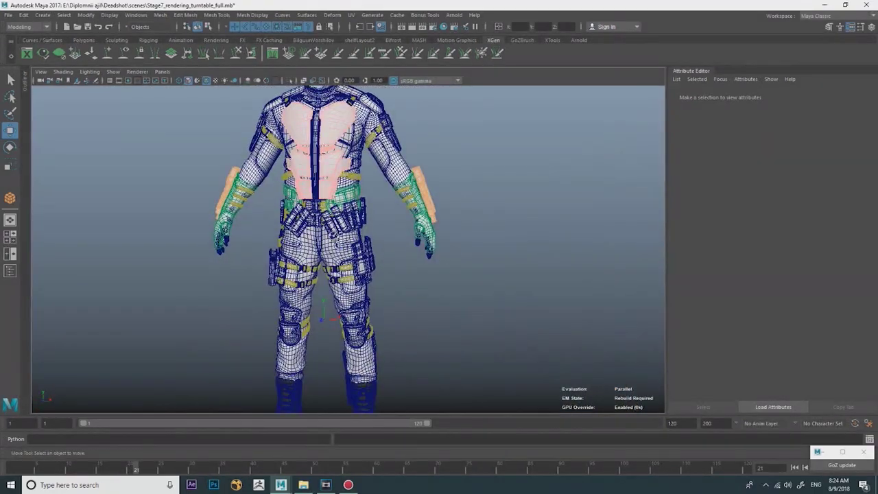
Step: Examine the wireframe of the trousers, knee pads, straps and boots from the front and from behind
alt+drag(343, 219, 374, 223)
scroll(337, 275, up, 4)
alt+middle_drag(324, 295, 321, 229)
alt+drag(320, 228, 292, 227)
alt+drag(378, 251, 260, 243)
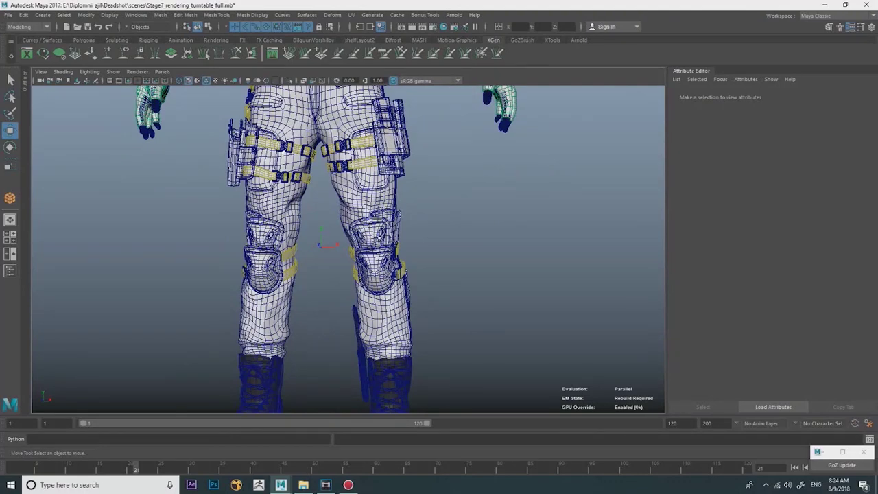
alt+middle_drag(383, 255, 400, 189)
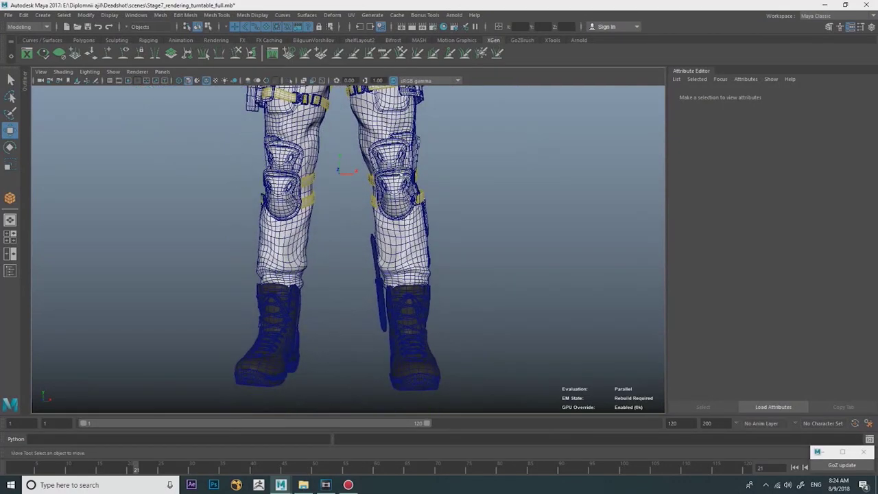
alt+middle_drag(398, 163, 415, 96)
scroll(273, 296, up, 7)
alt+drag(249, 307, 337, 226)
alt+middle_drag(338, 227, 333, 280)
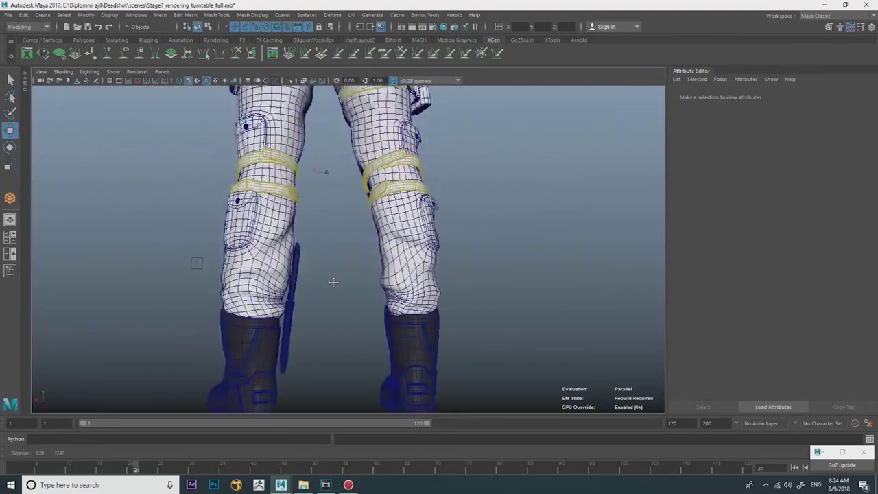
alt+middle_drag(336, 179, 339, 265)
alt+middle_drag(363, 158, 337, 274)
alt+middle_drag(343, 137, 358, 414)
Step: Examine the wireframe of the head, beard and shoulder armor, and return the model to plain shaded display
alt+right_drag(295, 254, 357, 247)
alt+drag(322, 240, 459, 241)
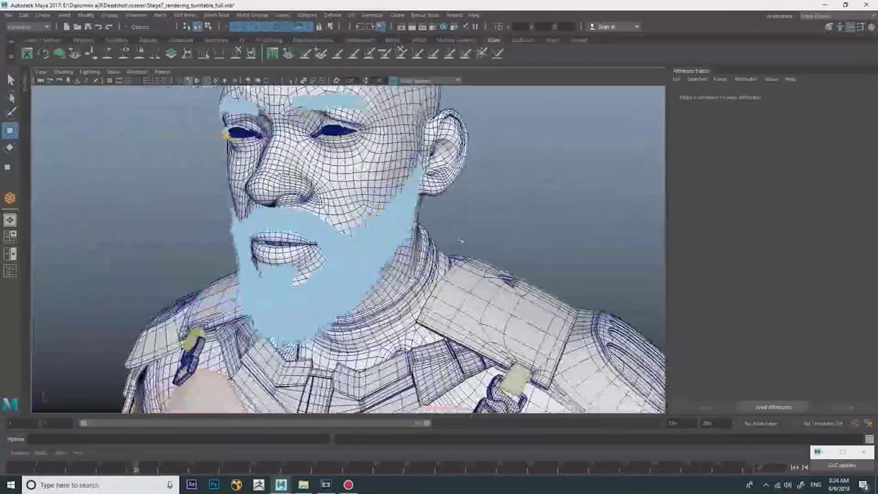
alt+right_drag(460, 241, 350, 240)
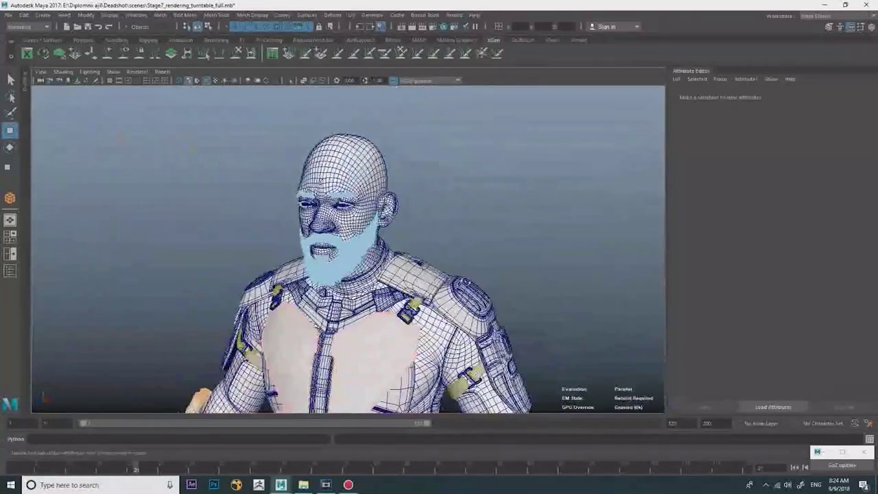
alt+drag(350, 240, 419, 241)
alt+middle_drag(425, 247, 408, 225)
alt+right_drag(473, 241, 426, 239)
alt+middle_drag(426, 238, 401, 213)
scroll(402, 213, down, 2)
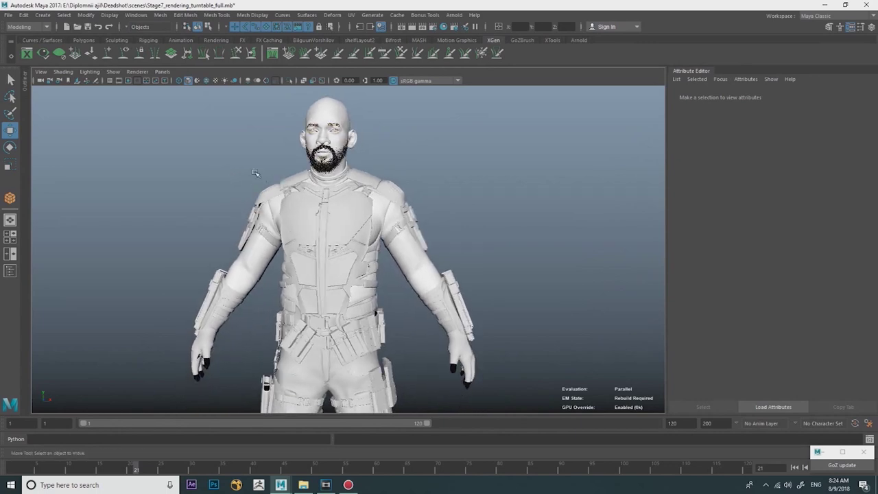
Step: Inspect the sweater mesh beneath the chest and shoulder armor, selecting it to show its extent and then clearing the selection
alt+drag(260, 172, 335, 181)
scroll(330, 192, up, 6)
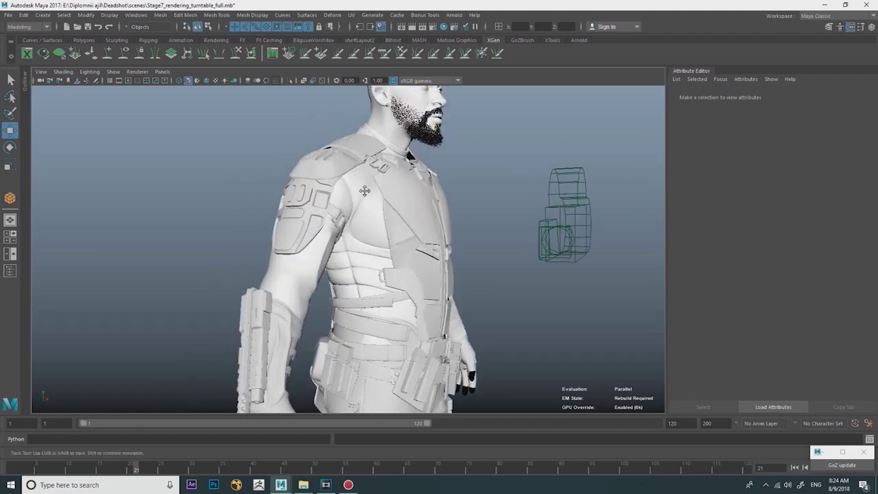
click(380, 244)
alt+drag(600, 203, 511, 199)
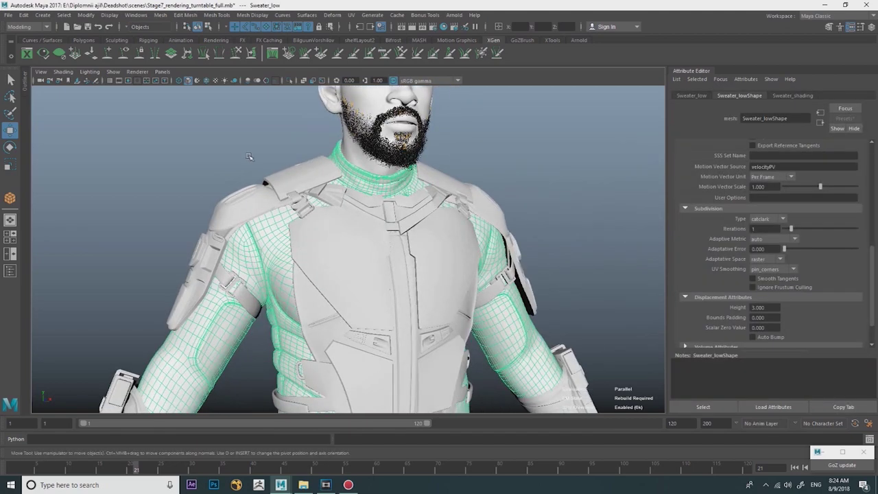
click(251, 157)
alt+drag(532, 247, 488, 272)
click(460, 254)
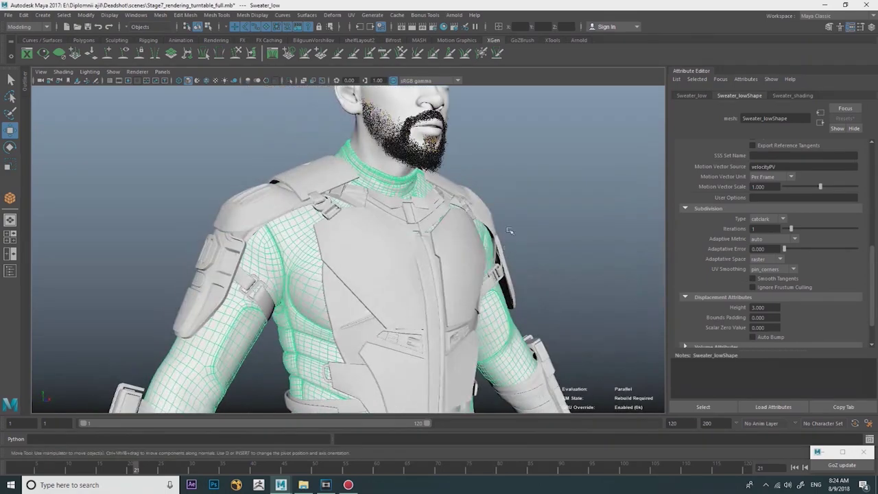
click(507, 195)
click(289, 258)
click(251, 158)
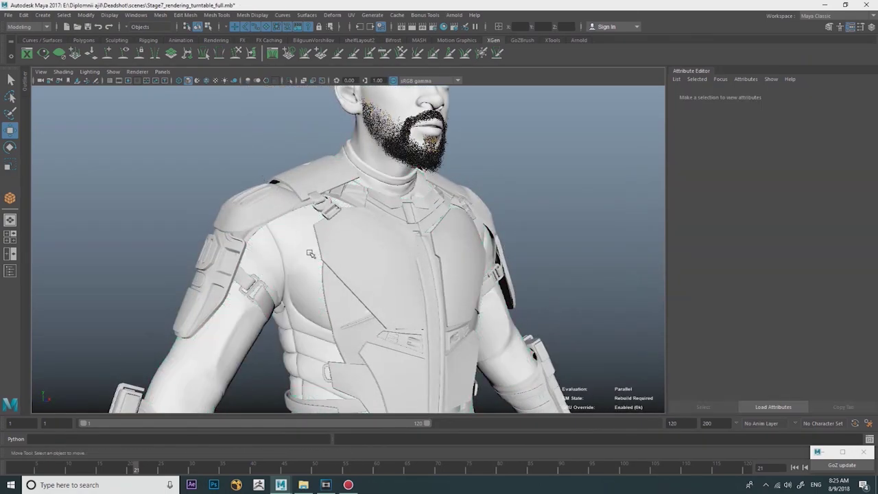
click(299, 236)
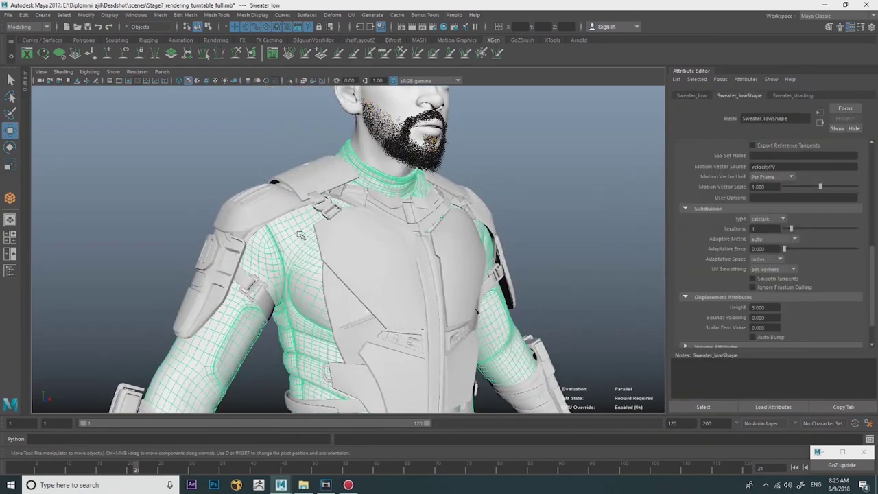
click(217, 16)
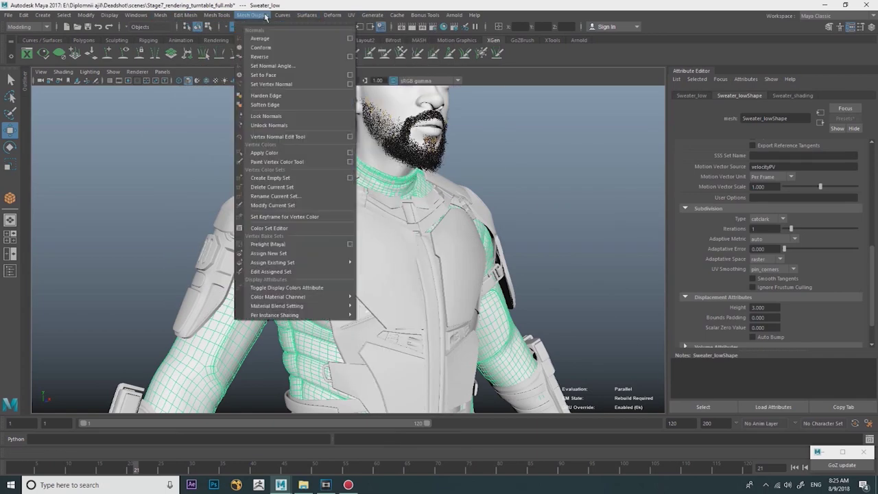
click(261, 175)
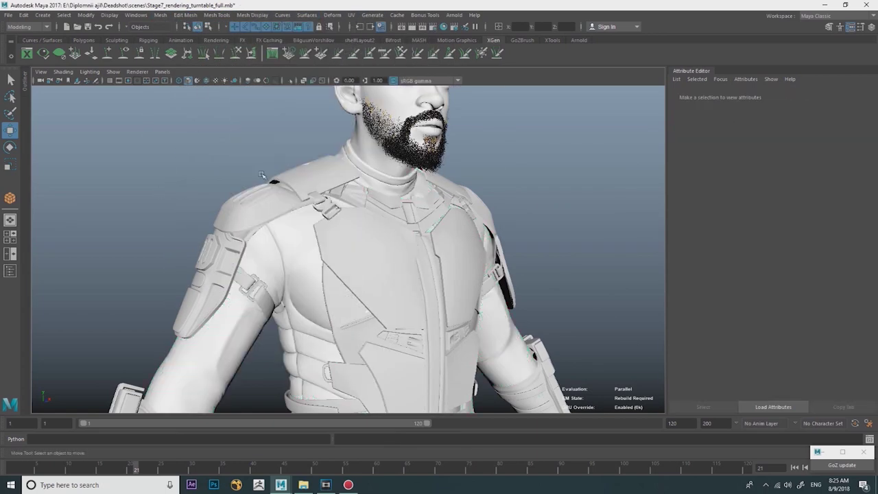
Step: Examine the eyebrow, eyelash and beard hair on the face up close from both sides
alt+drag(295, 137, 253, 123)
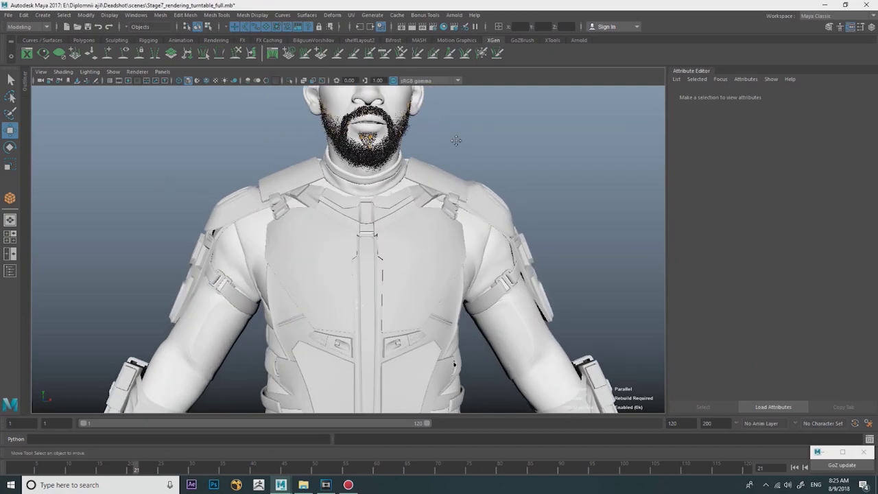
alt+middle_drag(456, 140, 467, 225)
scroll(466, 223, up, 4)
alt+drag(447, 194, 406, 171)
alt+middle_drag(405, 171, 384, 255)
scroll(385, 255, up, 3)
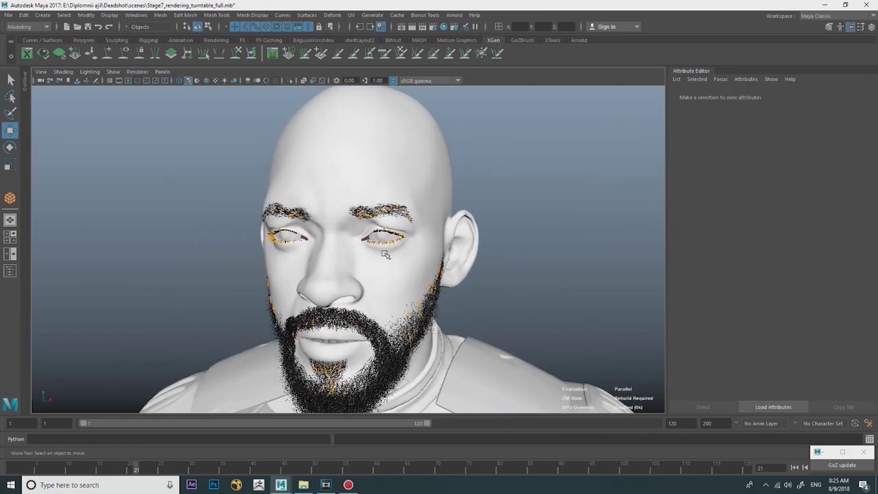
scroll(385, 255, up, 5)
alt+drag(347, 220, 378, 216)
alt+middle_drag(378, 216, 352, 258)
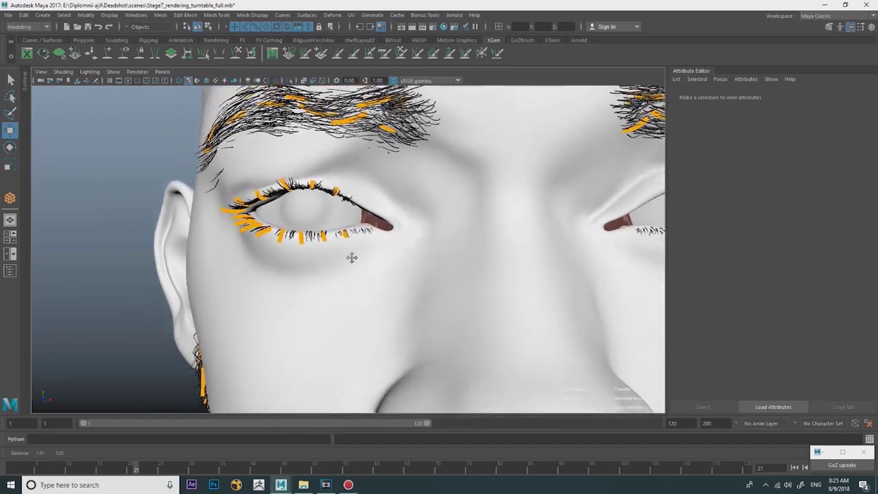
scroll(352, 258, down, 3)
alt+drag(352, 258, 496, 225)
alt+middle_drag(496, 252, 418, 210)
alt+middle_drag(521, 278, 432, 197)
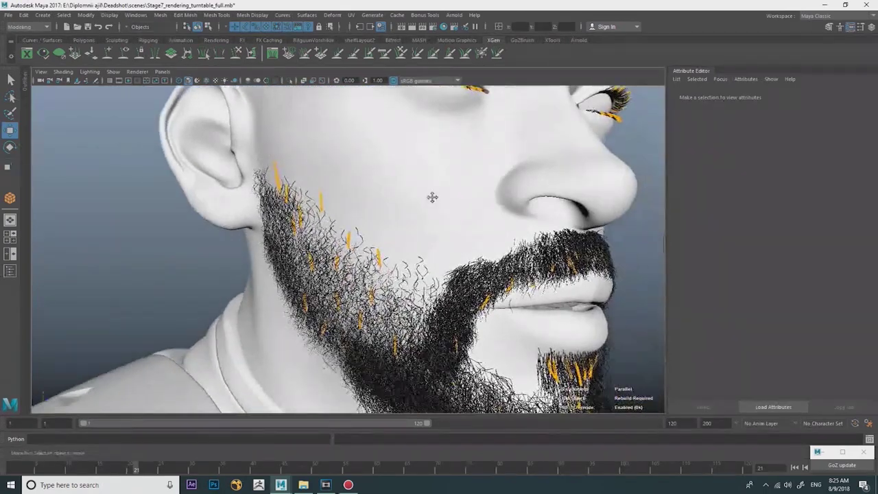
alt+drag(432, 197, 336, 124)
scroll(402, 235, up, 4)
scroll(403, 234, down, 3)
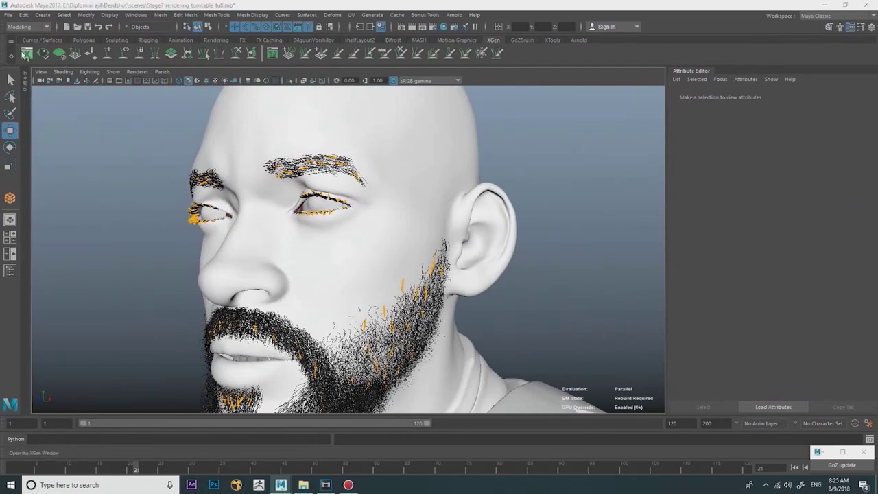
Step: Open the XGen editor and review the Beard_face_collection descriptions, including Beard_face2
click(27, 54)
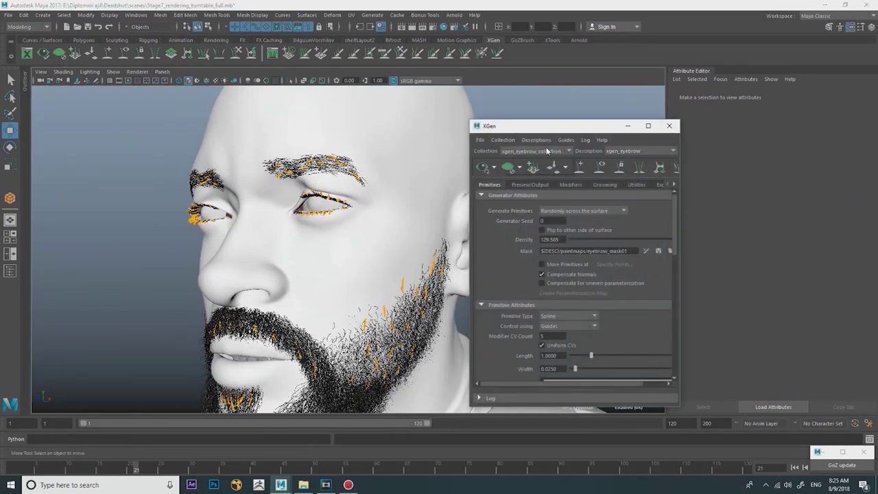
click(547, 151)
click(538, 164)
click(638, 153)
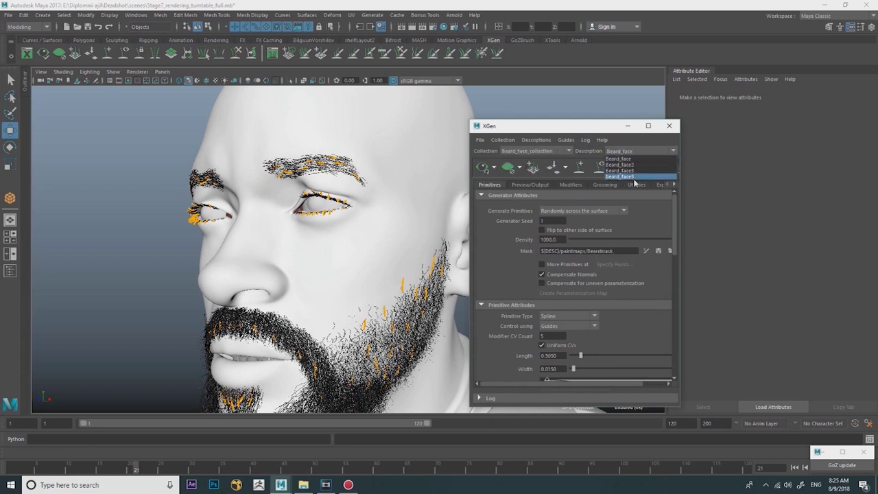
click(630, 165)
click(630, 153)
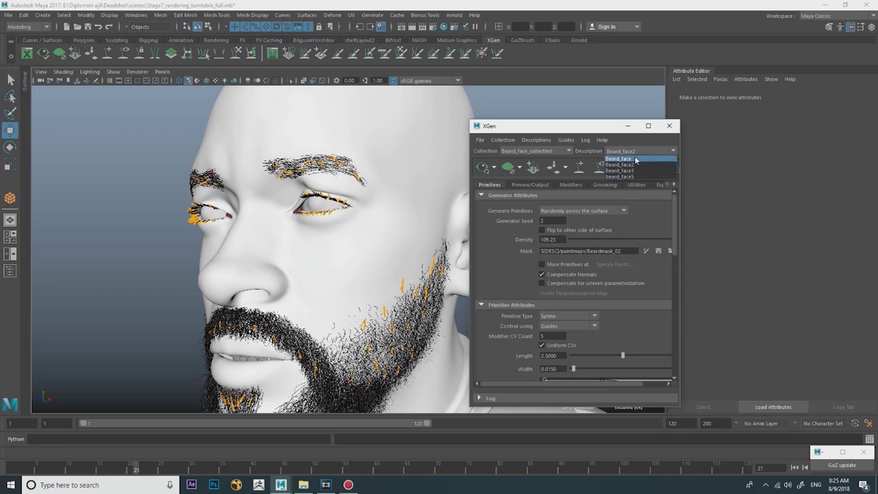
Step: Review the descriptions in eyelash_hair_collection and the settings of xgen_eyebrow_collection, and close the XGen editor
click(540, 153)
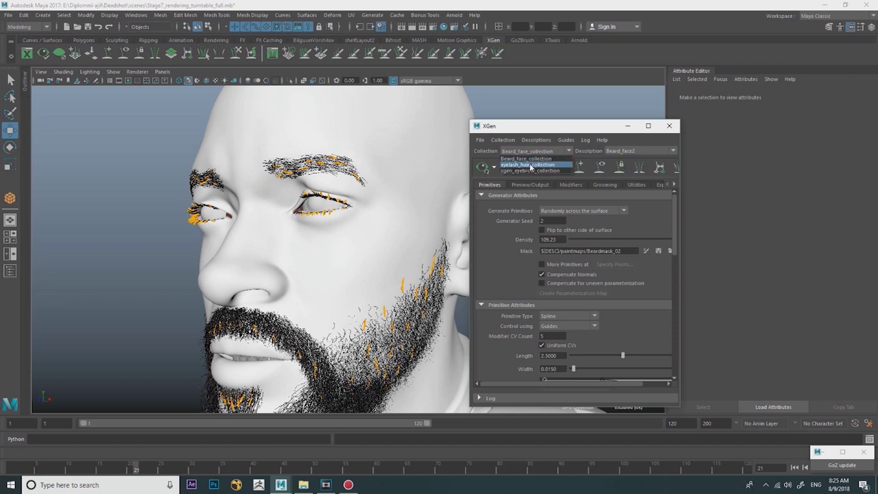
click(530, 165)
click(633, 151)
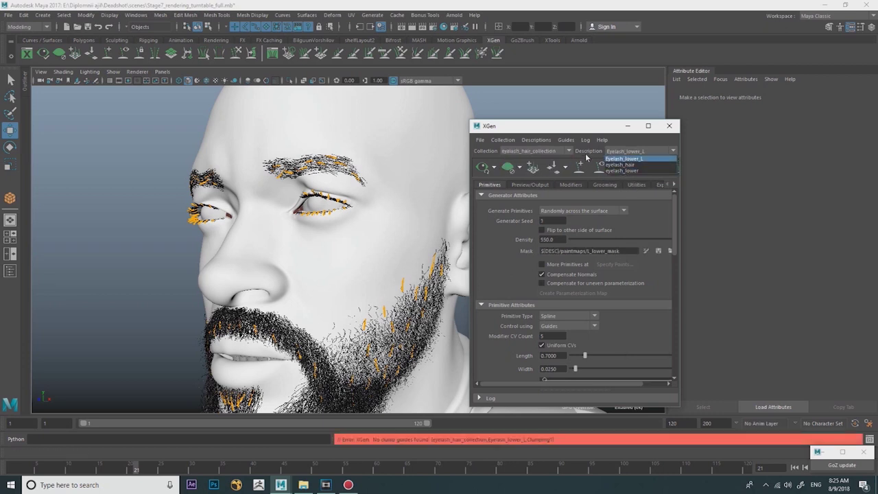
click(553, 151)
click(543, 171)
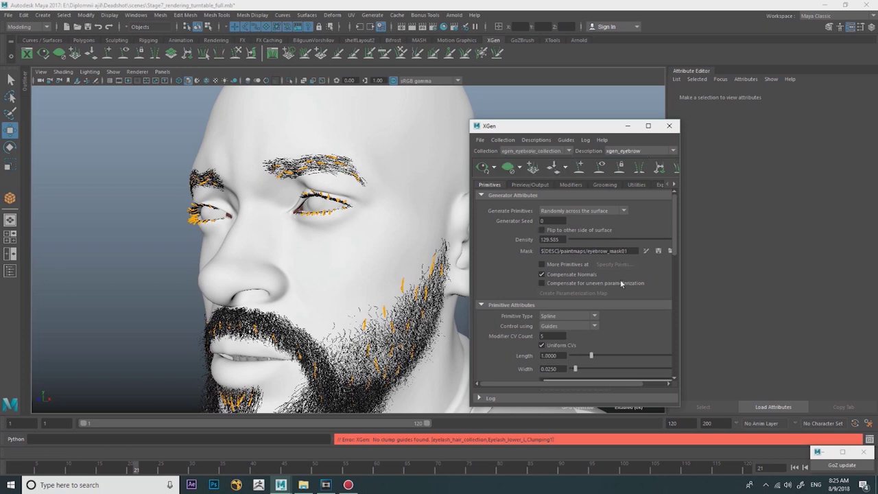
scroll(621, 283, down, 10)
click(670, 126)
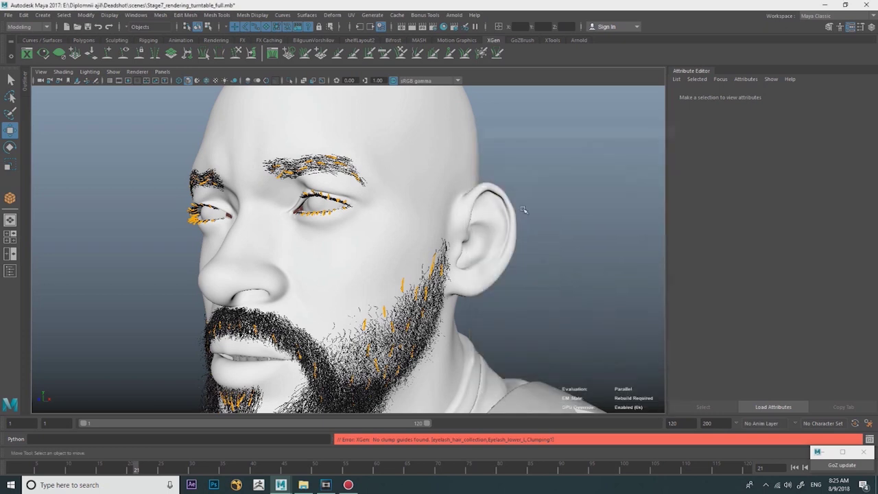
Step: Examine the bearded head together with the shoulder and chest armor from the side and front
click(520, 193)
alt+right_drag(514, 206, 472, 270)
alt+drag(472, 270, 508, 266)
alt+middle_drag(473, 265, 509, 239)
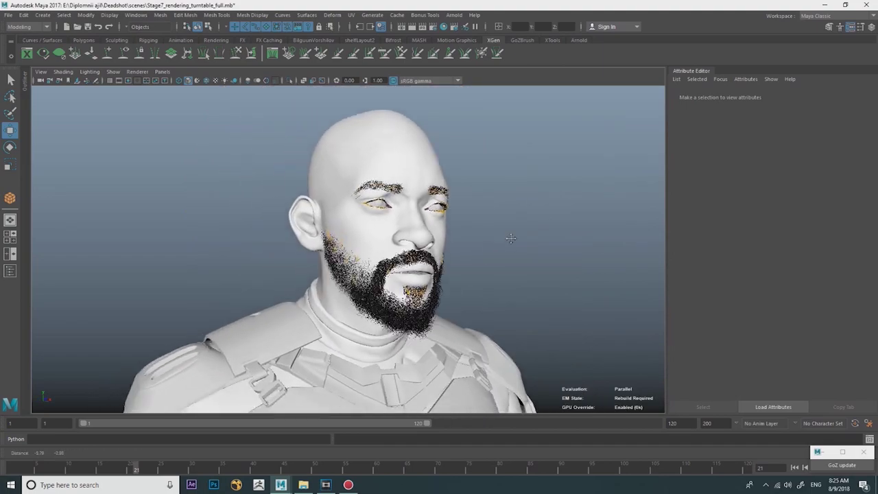
alt+right_drag(510, 239, 406, 337)
alt+drag(405, 337, 426, 263)
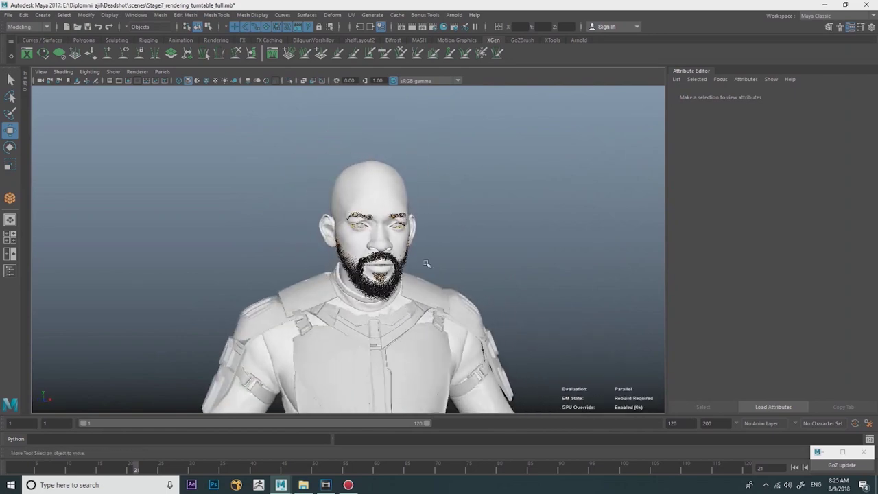
scroll(390, 176, up, 2)
Step: Select the head mesh, look over its Skin_dev shader settings, and save the scene
click(390, 177)
alt+drag(498, 178, 475, 175)
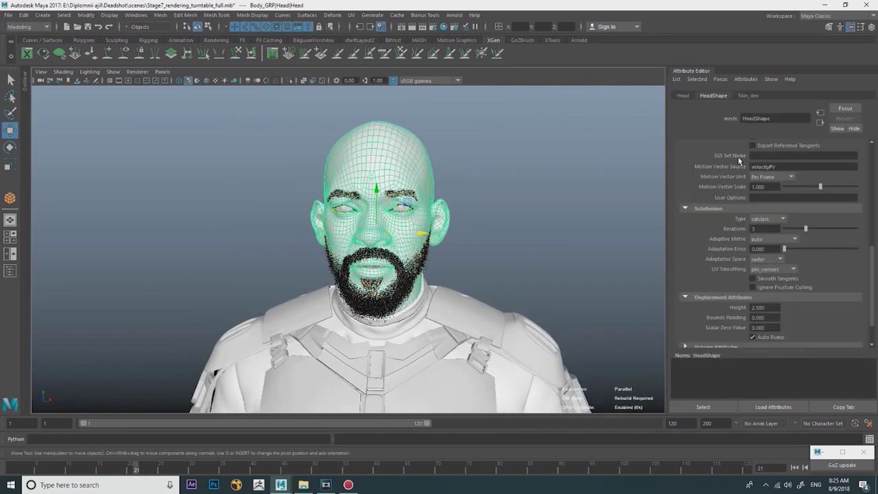
click(748, 96)
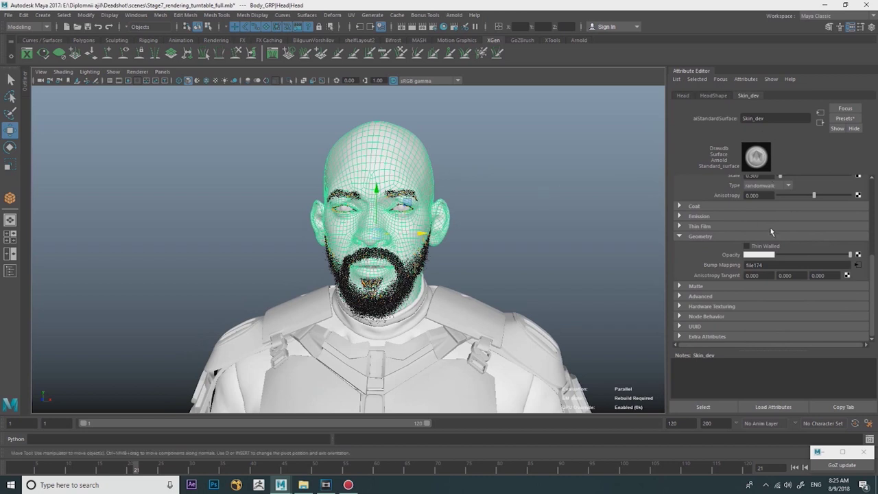
scroll(775, 232, up, 2)
scroll(776, 231, up, 1)
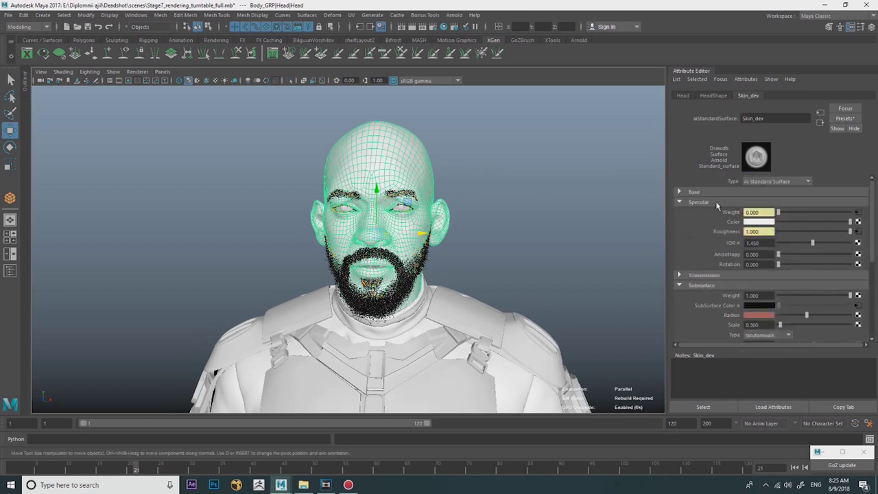
key(ctrl+s)
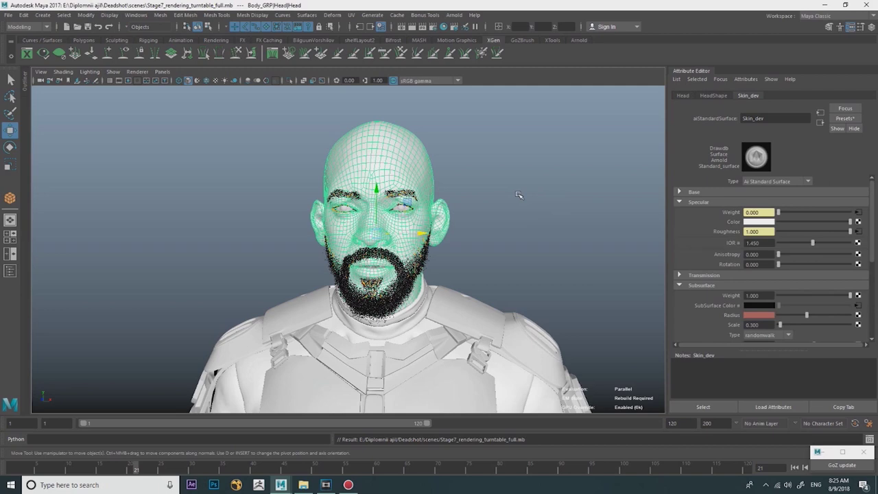
Step: Clear the selection and check the head's wireframe over the shading before returning to plain shaded display
click(519, 196)
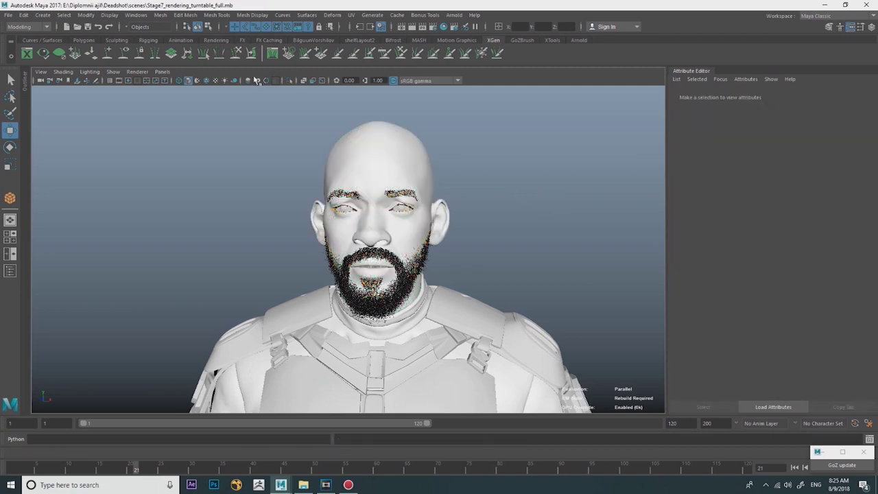
click(206, 81)
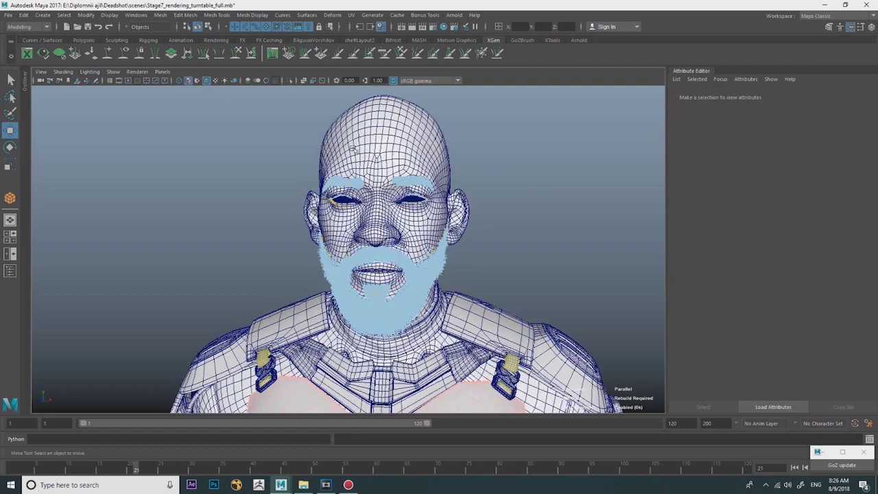
click(209, 81)
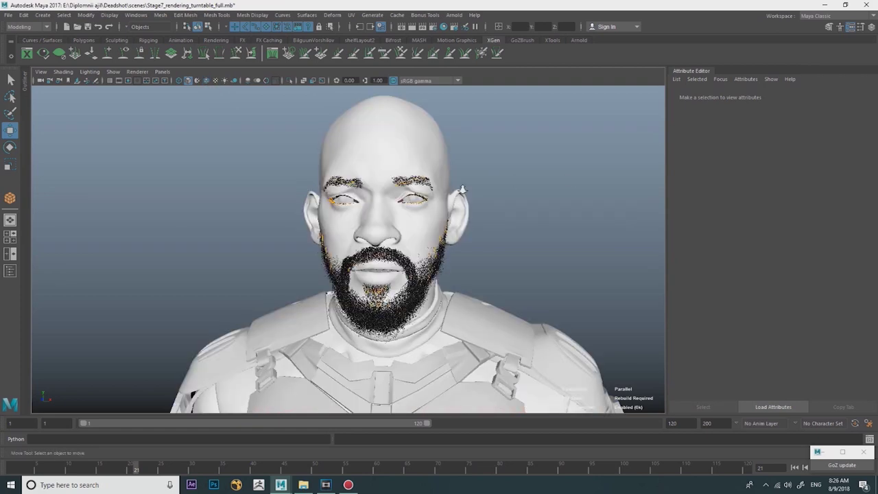
scroll(464, 190, up, 3)
alt+middle_drag(497, 170, 477, 180)
scroll(443, 190, down, 3)
Step: Review the Base, Specular and Subsurface settings of the head's Skin_dev shader
click(415, 149)
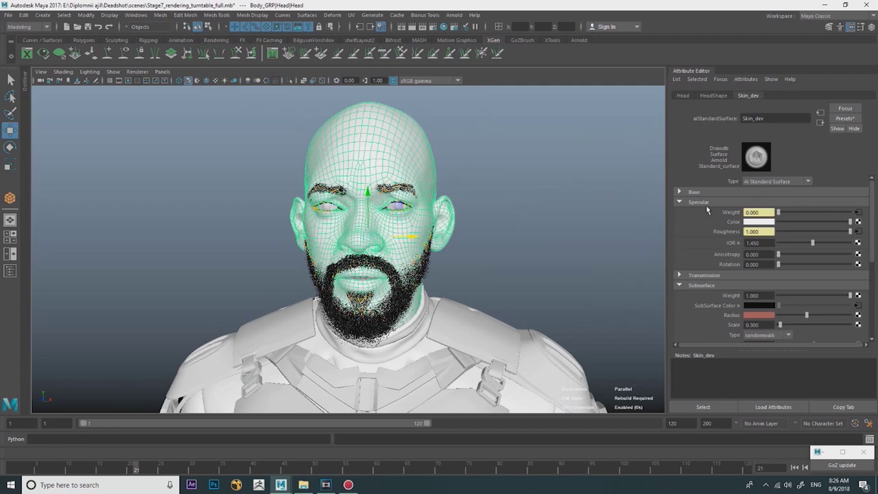
click(681, 193)
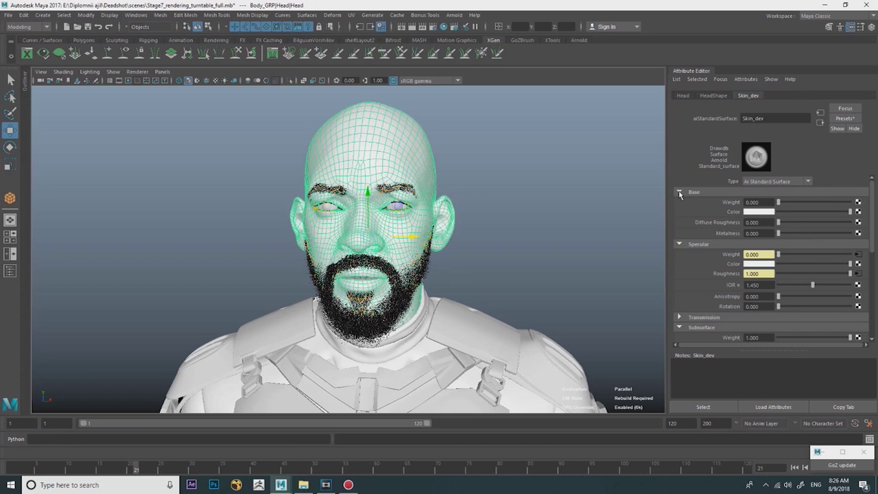
click(680, 193)
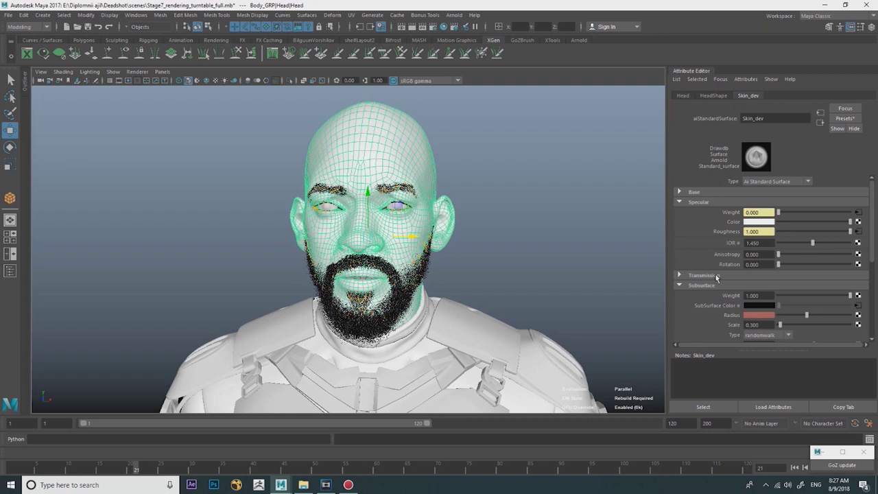
scroll(691, 294, down, 3)
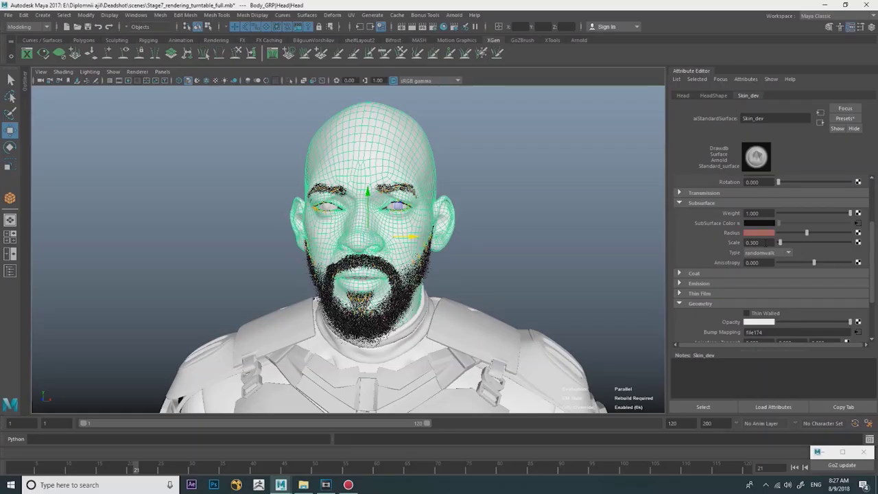
scroll(734, 253, down, 2)
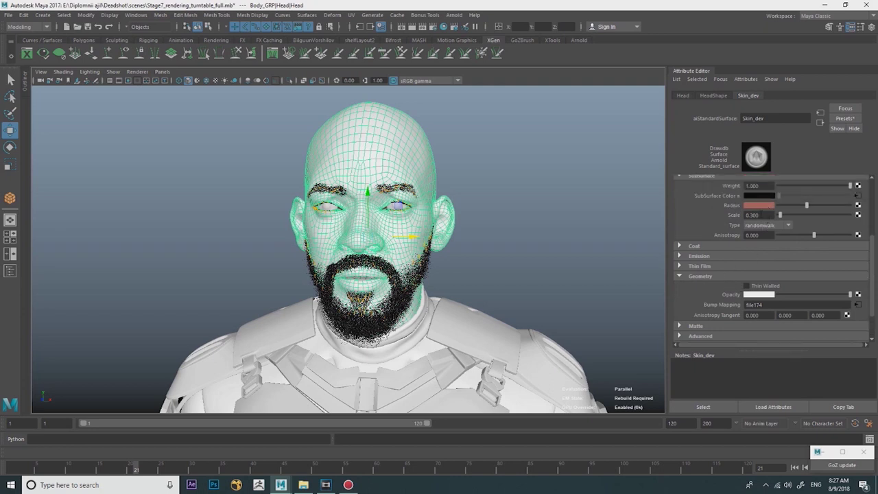
scroll(681, 278, down, 3)
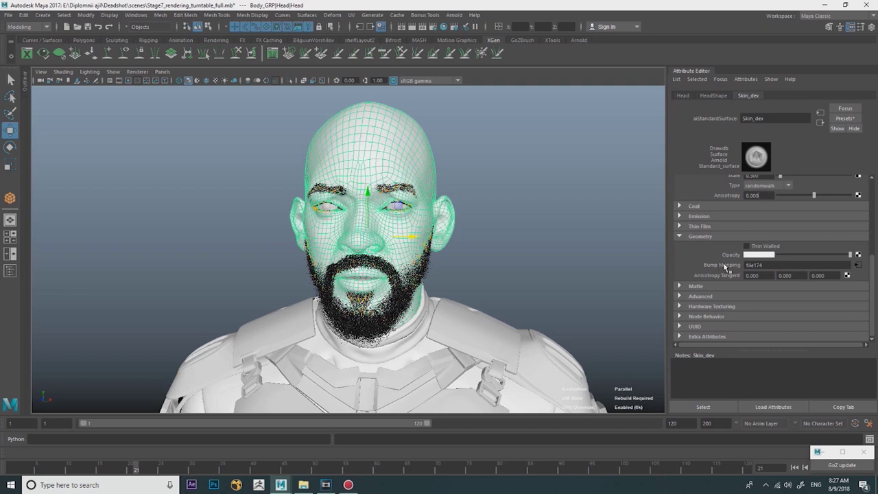
Step: Inspect the bump mapping assigned in the Geometry settings of the head's Skin_dev shader, and clear the selection
drag(765, 266, 746, 266)
click(771, 264)
scroll(773, 264, up, 5)
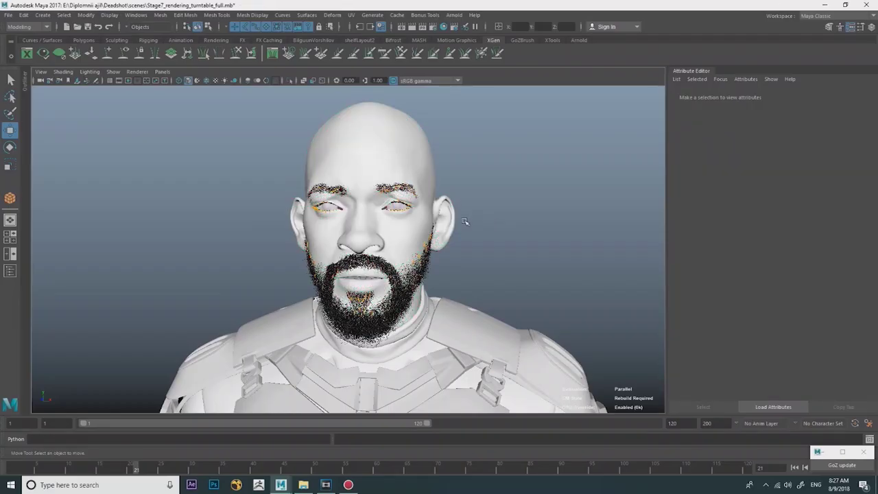
click(451, 213)
scroll(719, 253, down, 3)
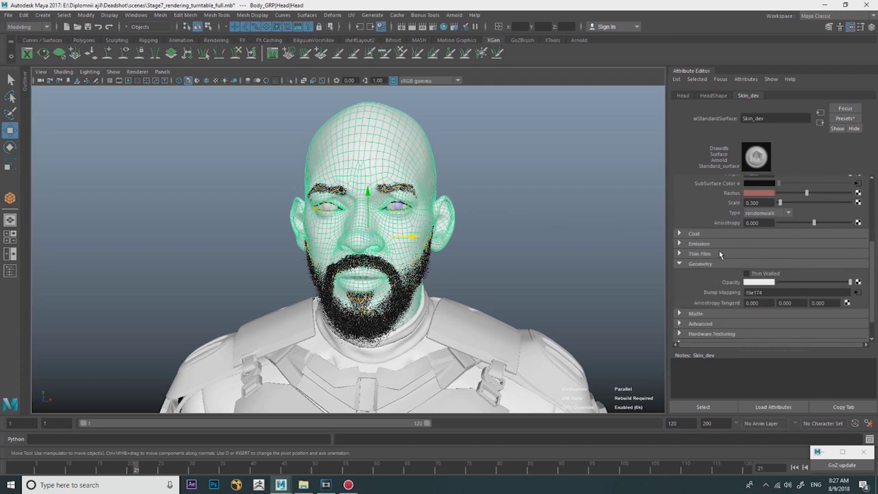
scroll(719, 250, down, 1)
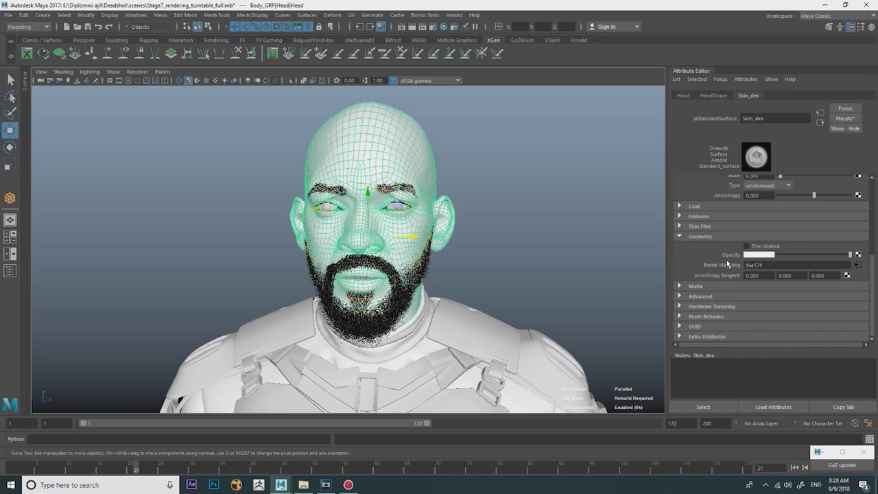
click(577, 222)
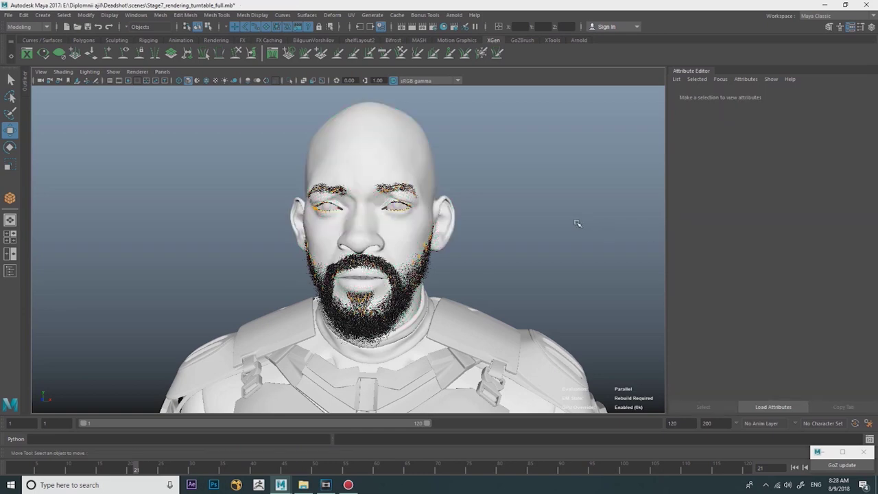
Step: Open the Hypershade and inspect the subsurface_correction node fed by the base color texture in the skin shader network
alt+right_drag(577, 222, 490, 251)
alt+middle_drag(447, 264, 472, 143)
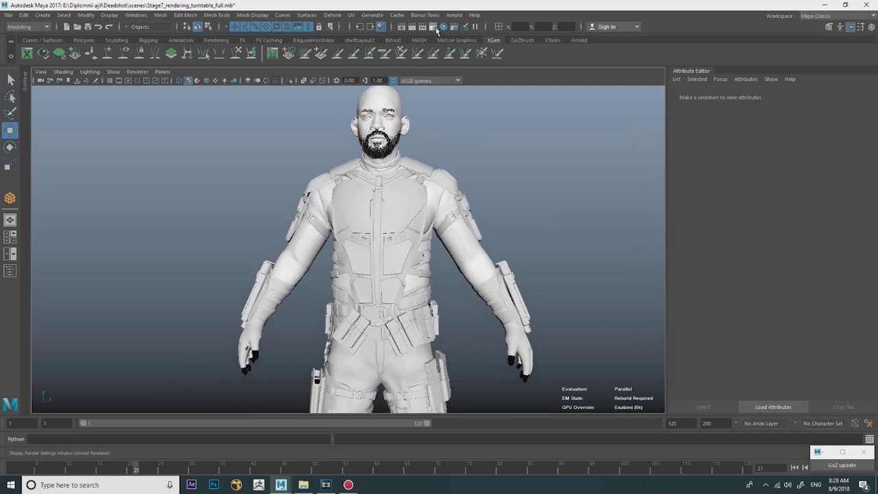
click(443, 27)
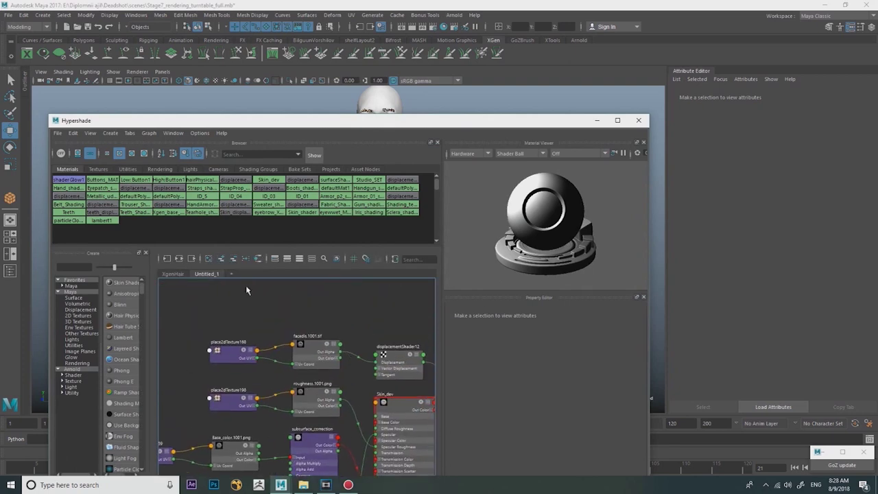
drag(112, 121, 133, 32)
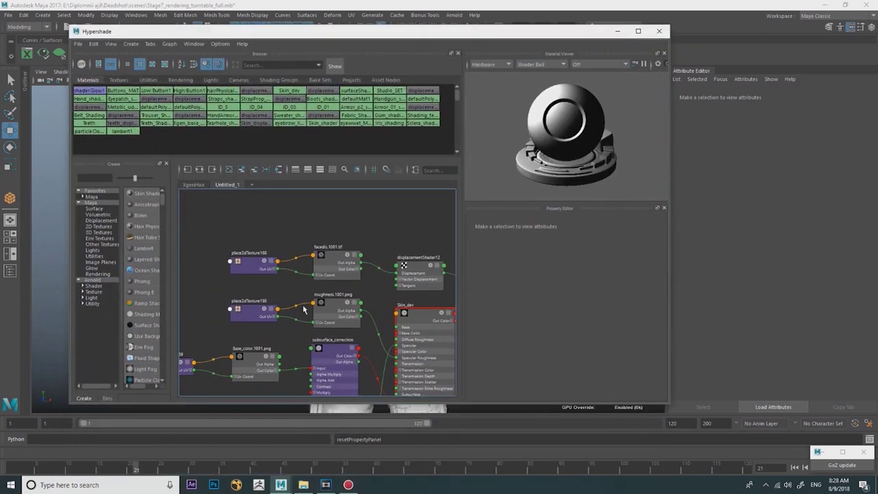
scroll(277, 374, up, 5)
alt+middle_drag(369, 337, 376, 256)
scroll(393, 248, down, 2)
click(398, 249)
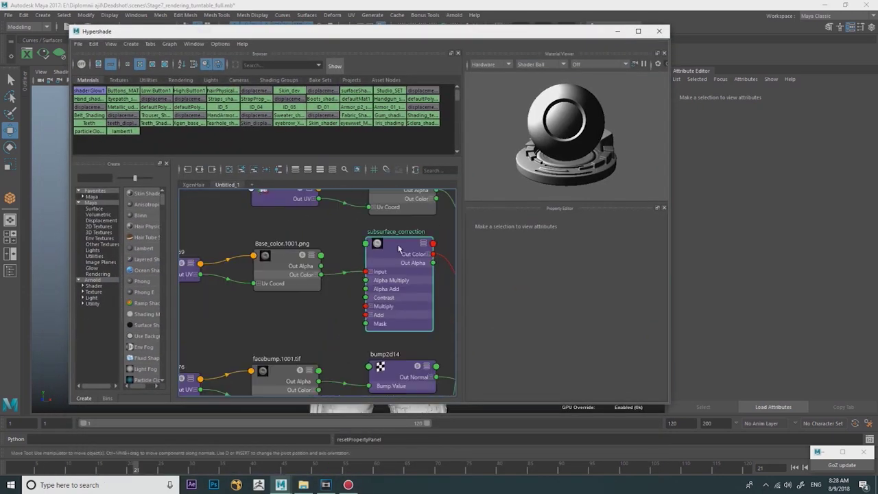
Step: Inspect the facebump branch and the aiColorCorrect6 node that adjusts the specular color texture
alt+middle_drag(394, 371, 339, 302)
scroll(344, 330, down, 2)
scroll(344, 329, up, 2)
alt+middle_drag(337, 347, 335, 283)
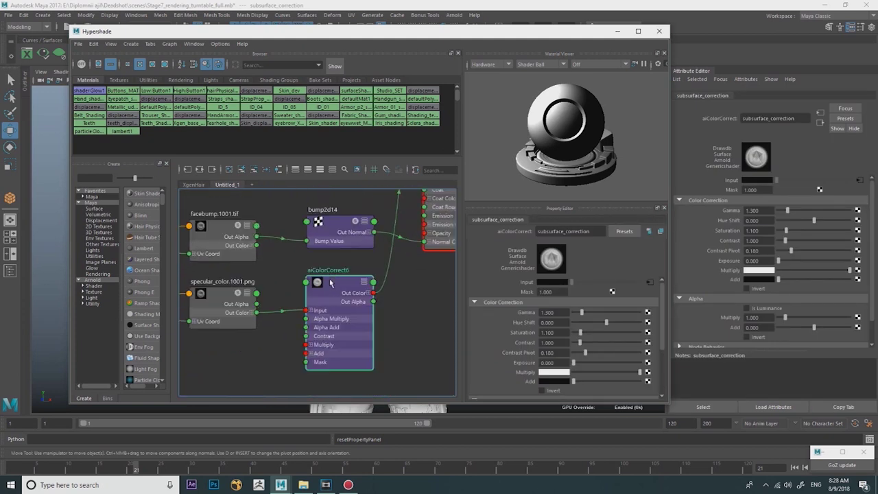
click(356, 284)
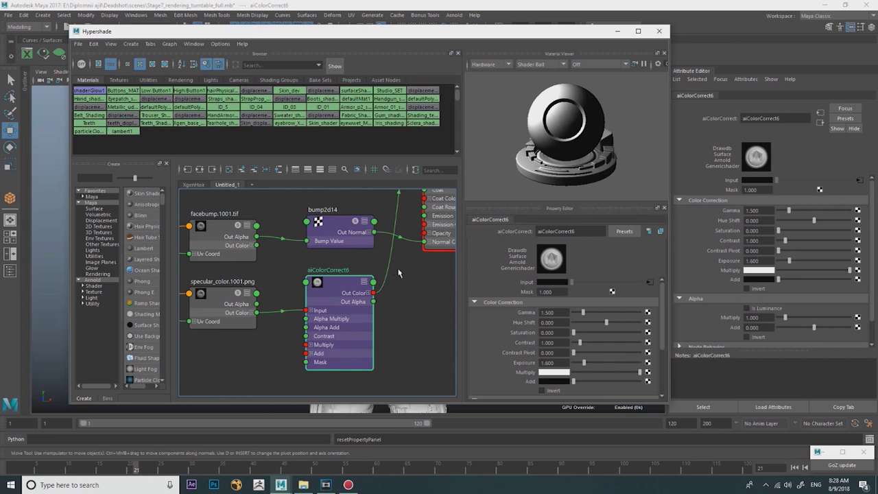
alt+middle_drag(404, 271, 383, 300)
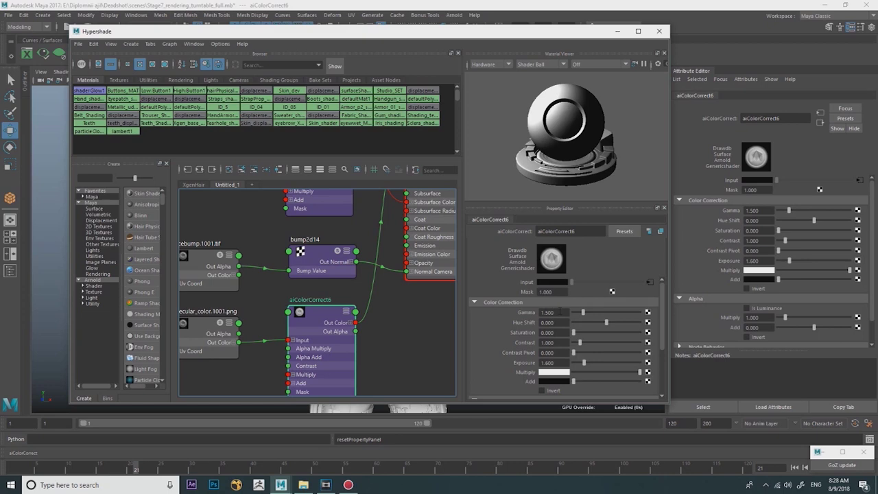
text(1)
click(371, 322)
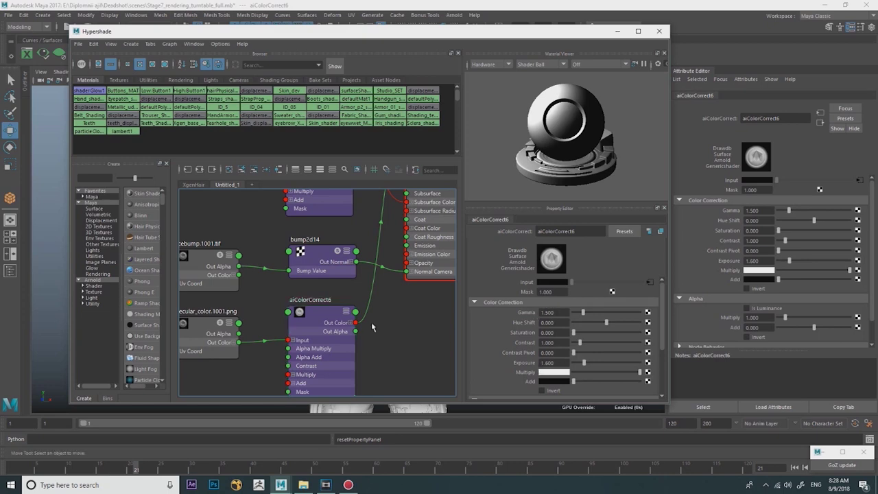
Step: Examine the roughness, subsurface and displacement connections around the Skin_dev node, and close the Hypershade
key(a)
alt+middle_drag(398, 234, 362, 245)
scroll(349, 292, up, 4)
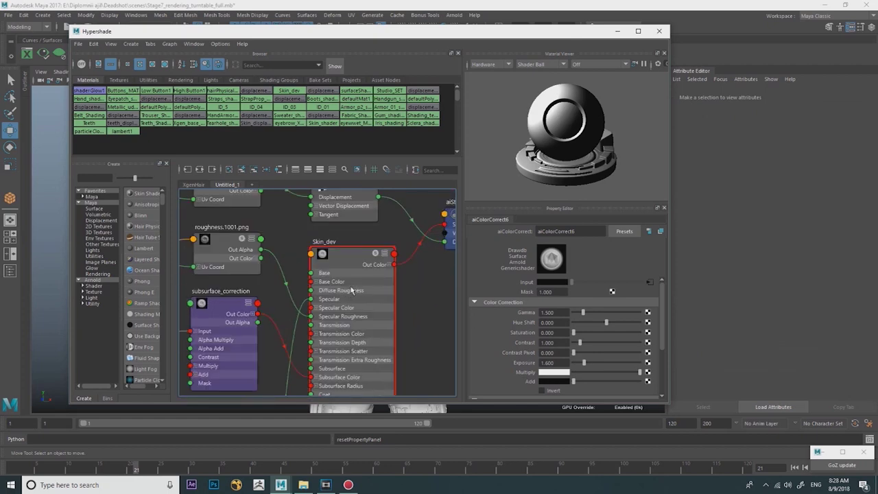
scroll(369, 281, down, 2)
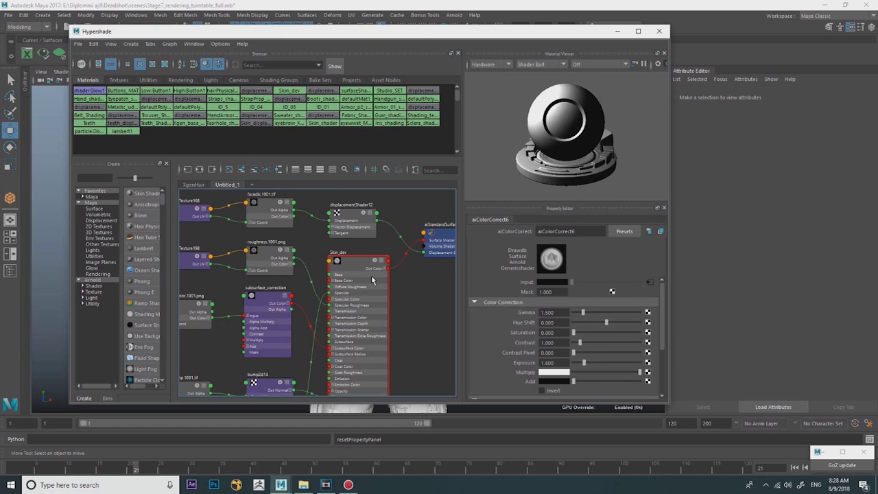
click(659, 31)
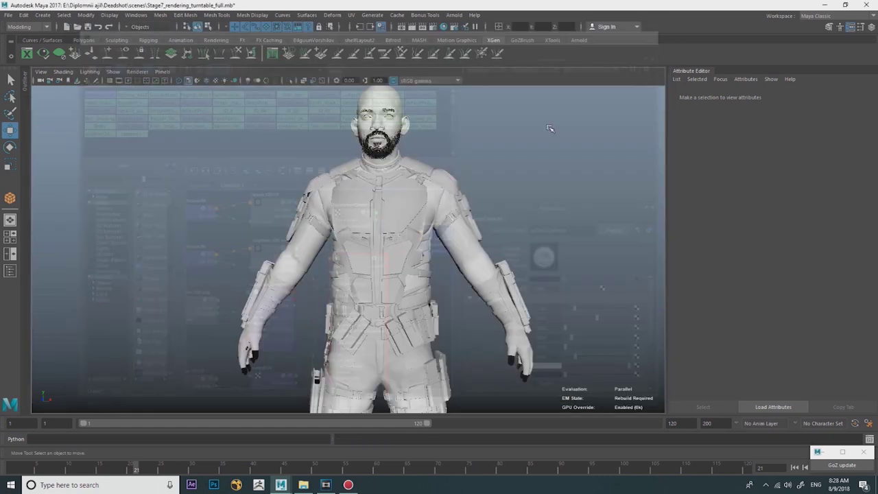
Step: Examine the character's head and upper body from both sides, ending on a closer view of the face
alt+middle_drag(471, 172, 430, 240)
scroll(458, 192, up, 3)
alt+drag(430, 240, 472, 252)
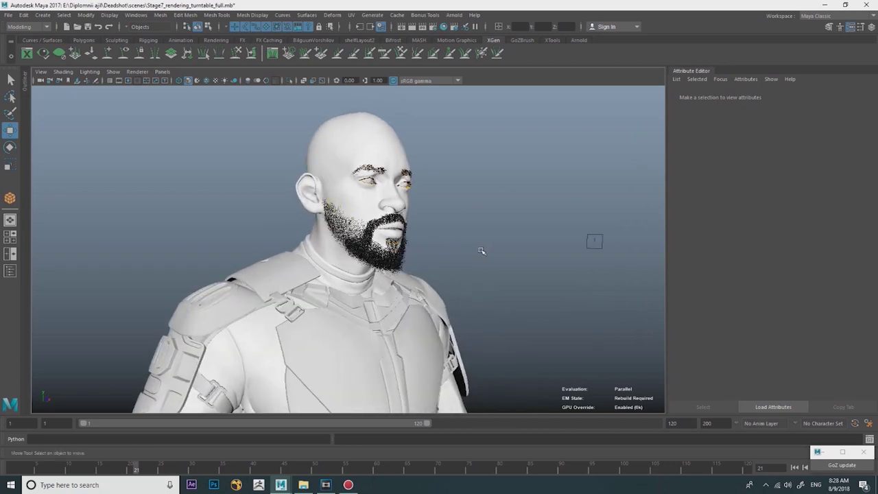
alt+drag(501, 242, 454, 245)
alt+middle_drag(470, 199, 488, 236)
scroll(442, 252, up, 2)
alt+drag(441, 254, 370, 241)
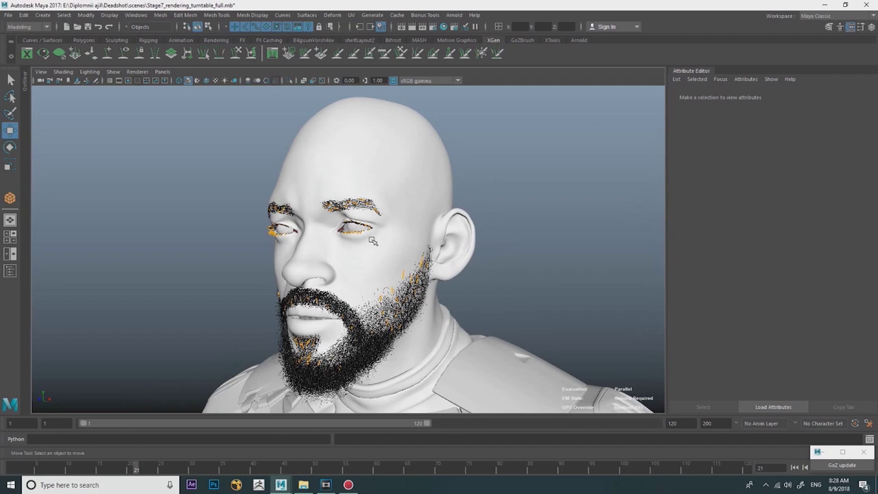